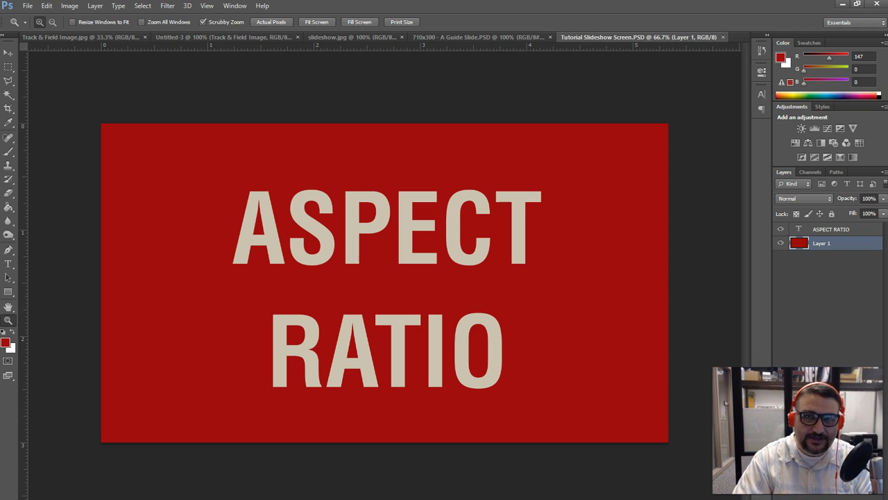
# - Compare the original Track & Field Image document with the stretched version in Untitled-3
pyautogui.click(93, 38)
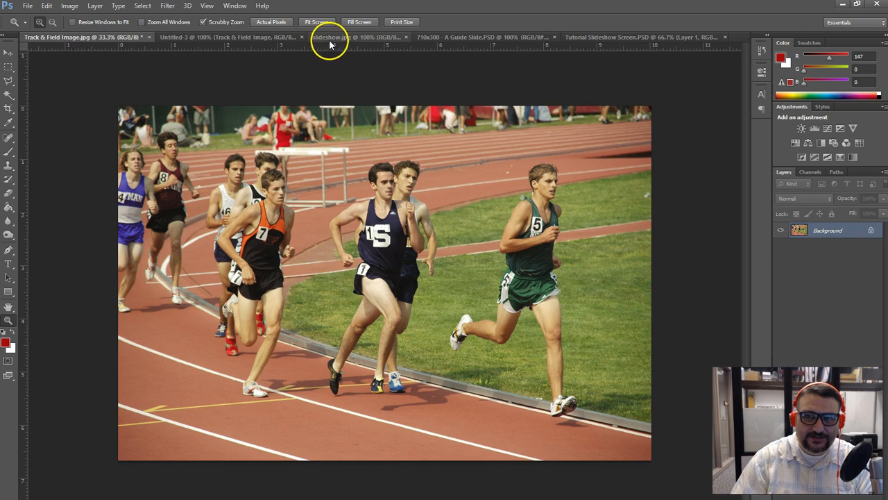
pyautogui.click(234, 39)
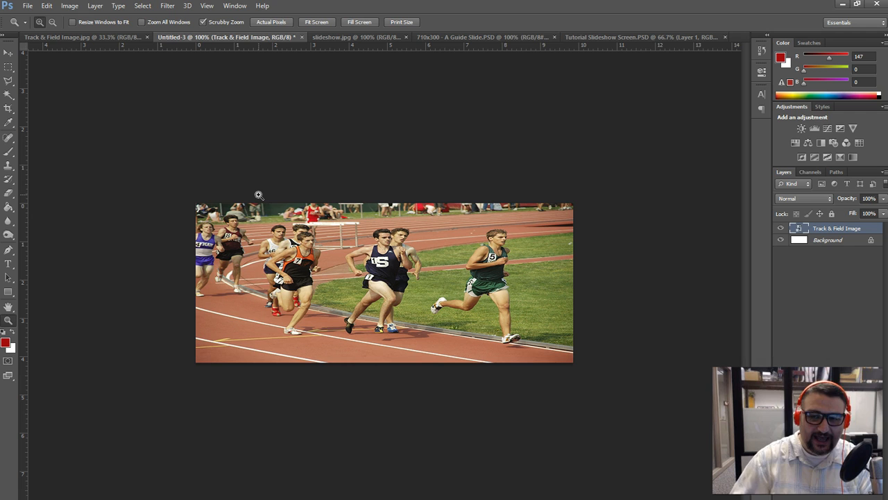
# - Switch to Paint and resize the Track & Field Image to 710 by 300 pixels without maintaining the aspect ratio
pyautogui.click(460, 444)
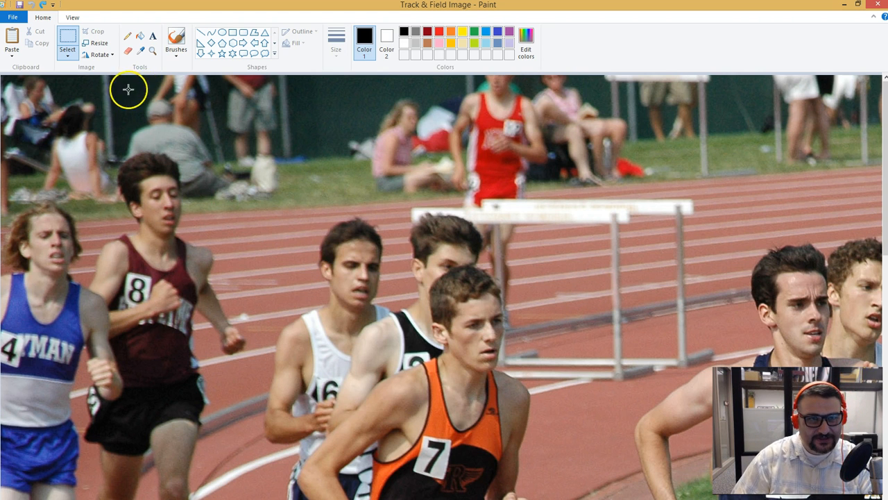
pyautogui.click(97, 45)
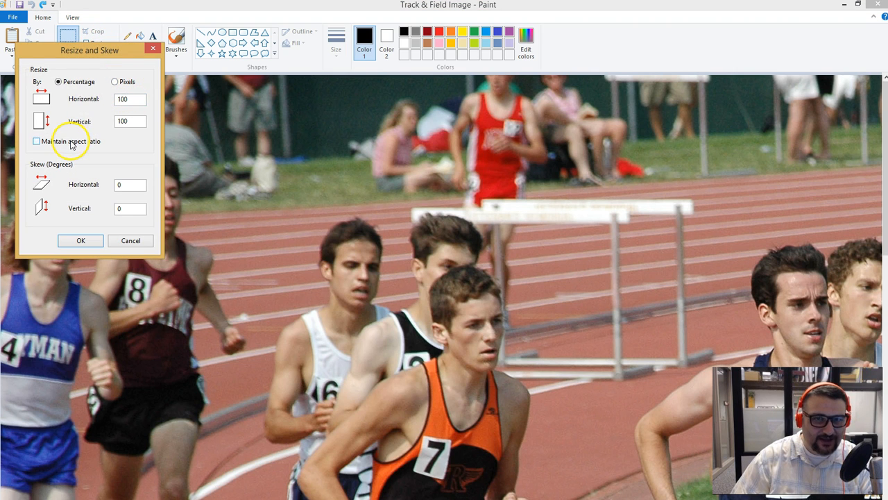
pyautogui.click(123, 84)
pyautogui.doubleClick(127, 98)
pyautogui.write('71')
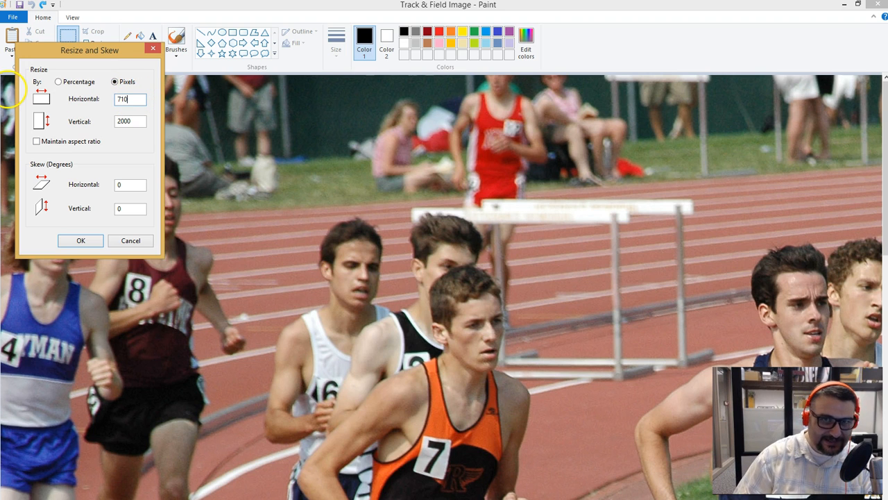
pyautogui.doubleClick(128, 121)
pyautogui.write('3')
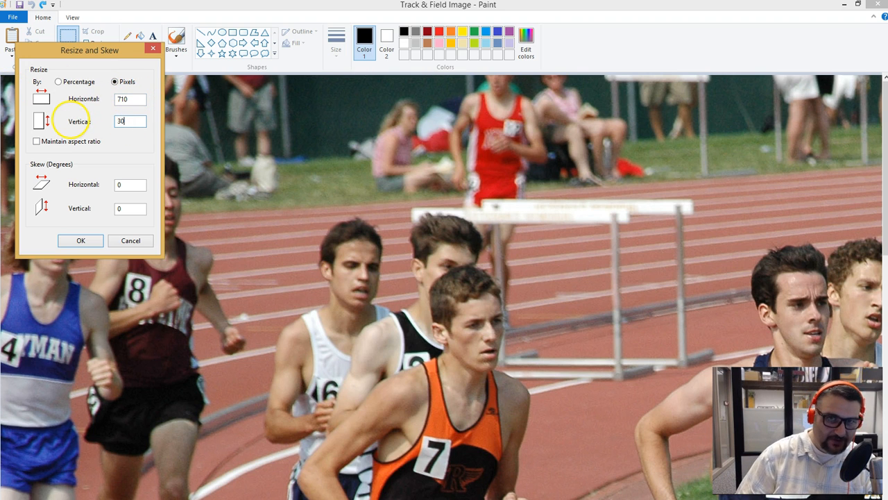
pyautogui.click(86, 240)
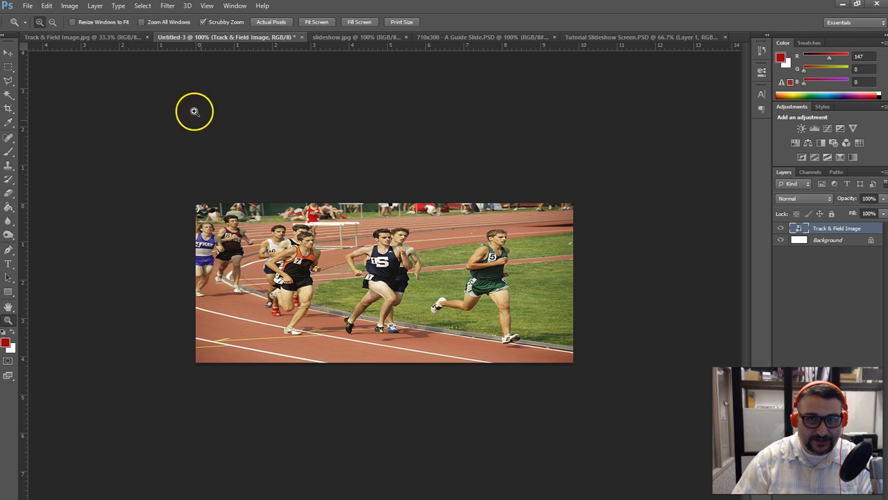
# - Check the pixel dimensions of the original Track & Field Image in Photoshop's Image Size settings without changing them
pyautogui.click(129, 38)
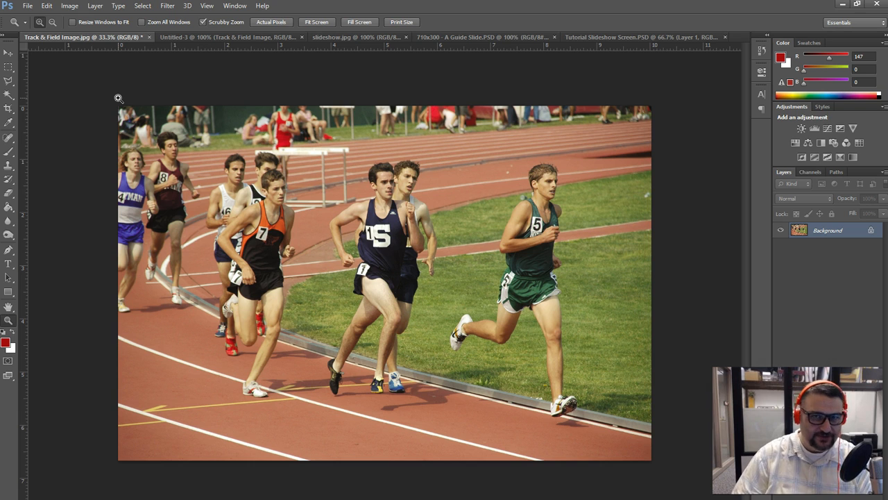
pyautogui.click(72, 6)
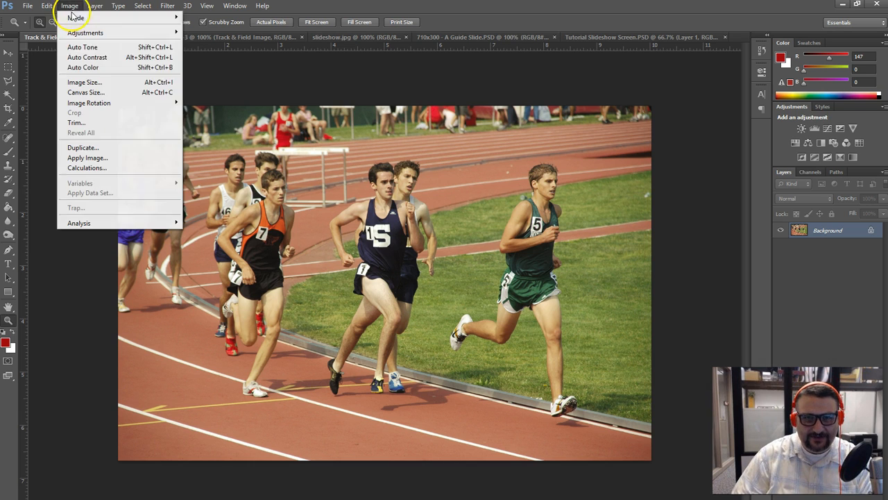
pyautogui.click(96, 81)
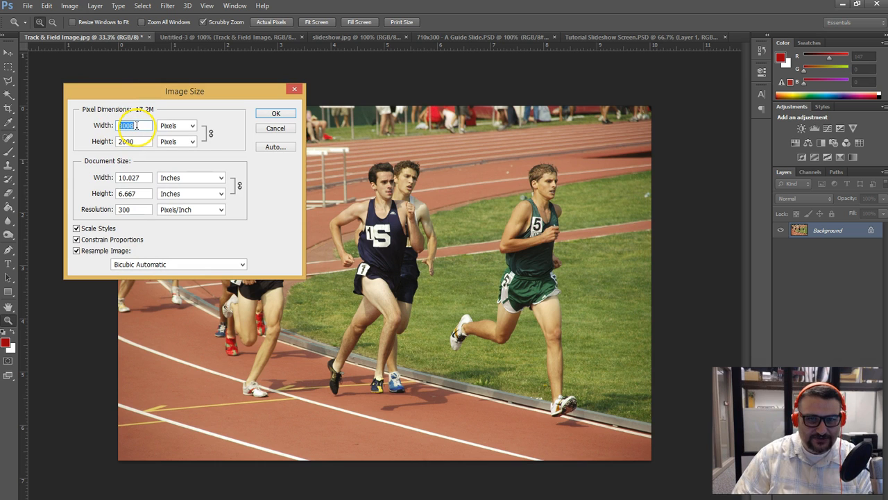
pyautogui.click(274, 129)
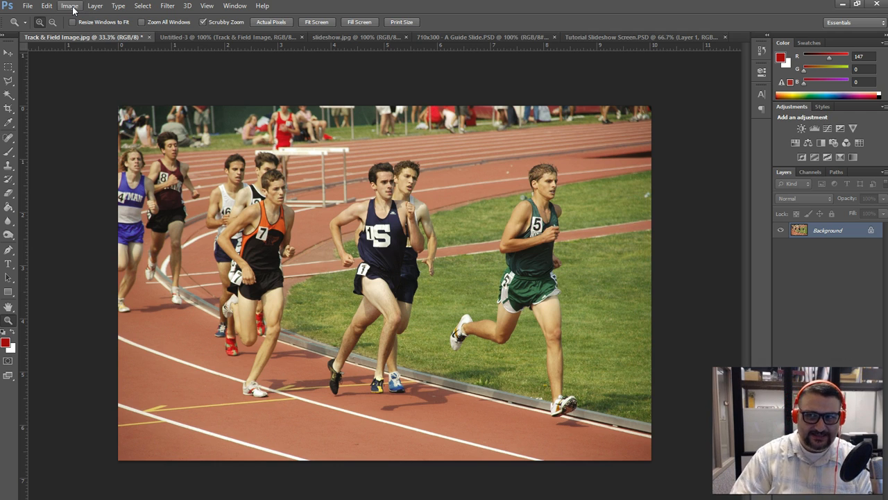
# - In the 710x300 guide slide, toggle the visibility of Layer 3 and GUIDE to inspect them, and select the GUIDE layer
pyautogui.click(481, 36)
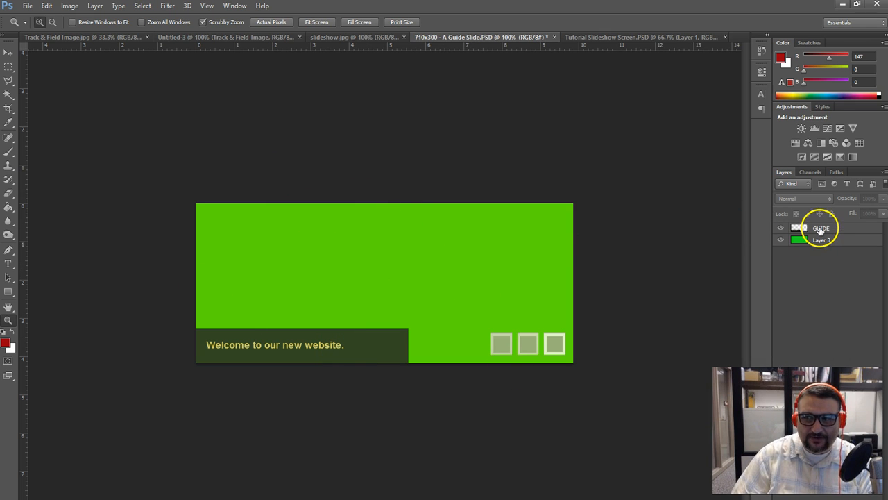
pyautogui.click(781, 240)
pyautogui.click(781, 240)
pyautogui.click(780, 228)
pyautogui.click(781, 229)
pyautogui.click(847, 226)
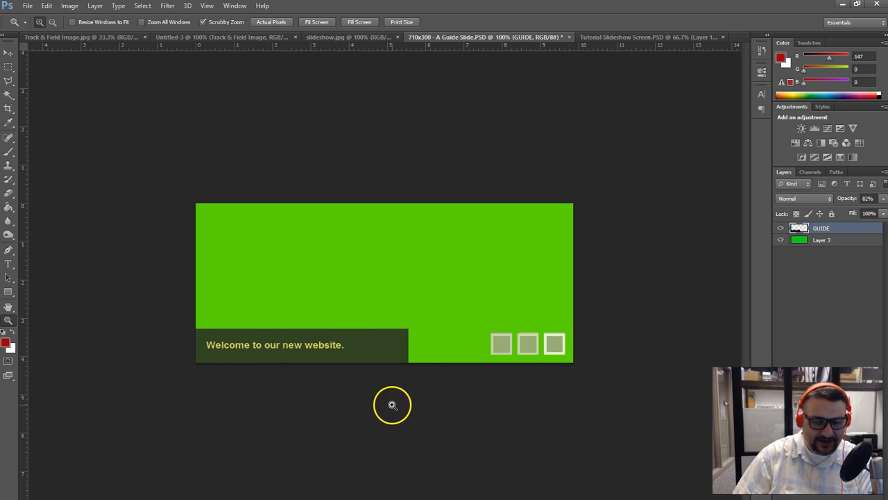
# - Compare the original track photo and its slideshow versions with the 710x300 guide slide document
pyautogui.click(118, 38)
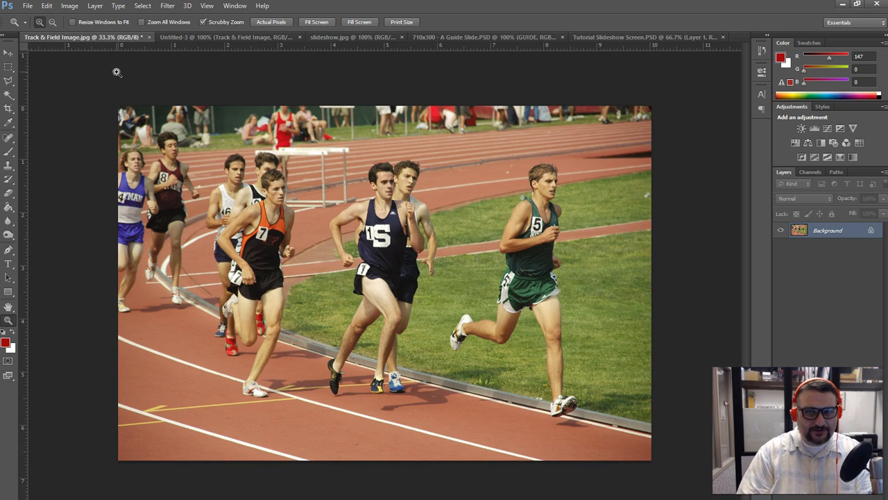
pyautogui.click(361, 37)
pyautogui.click(251, 36)
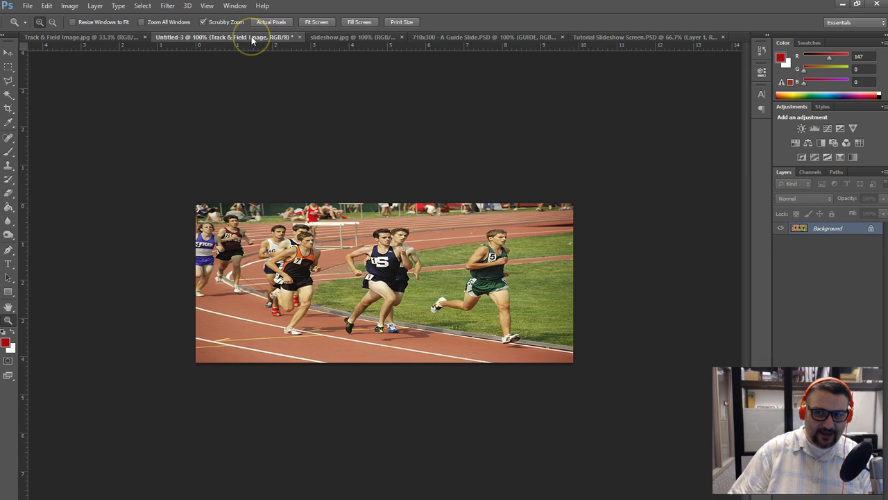
pyautogui.click(440, 36)
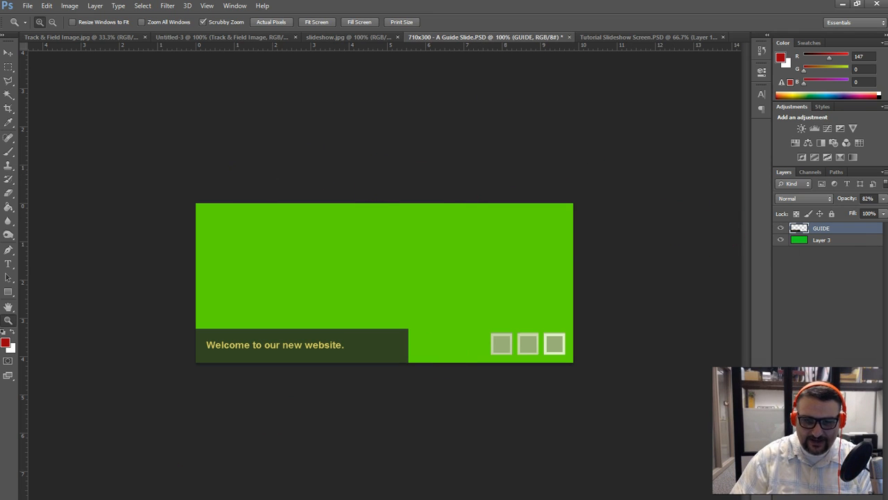
pyautogui.moveTo(67, 498)
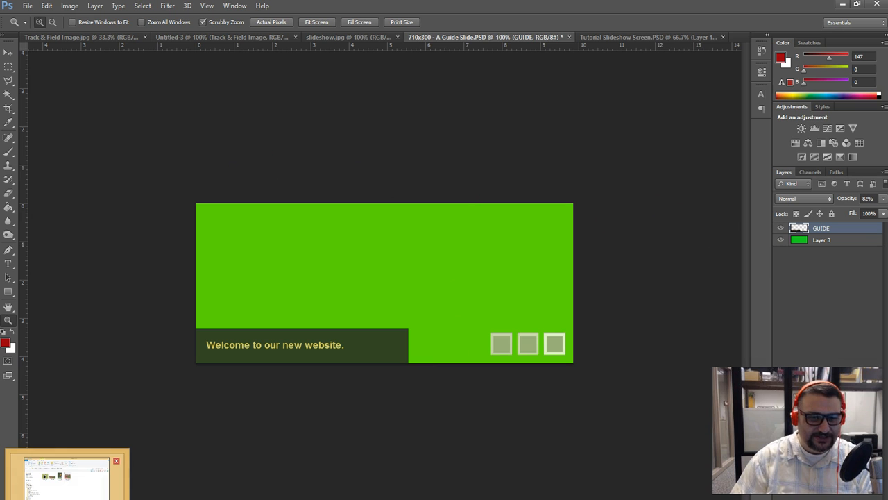
pyautogui.click(81, 38)
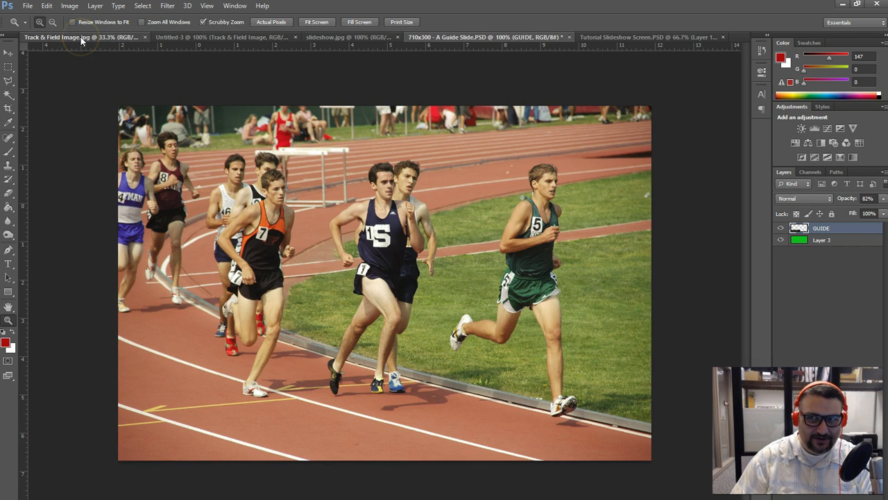
pyautogui.click(477, 38)
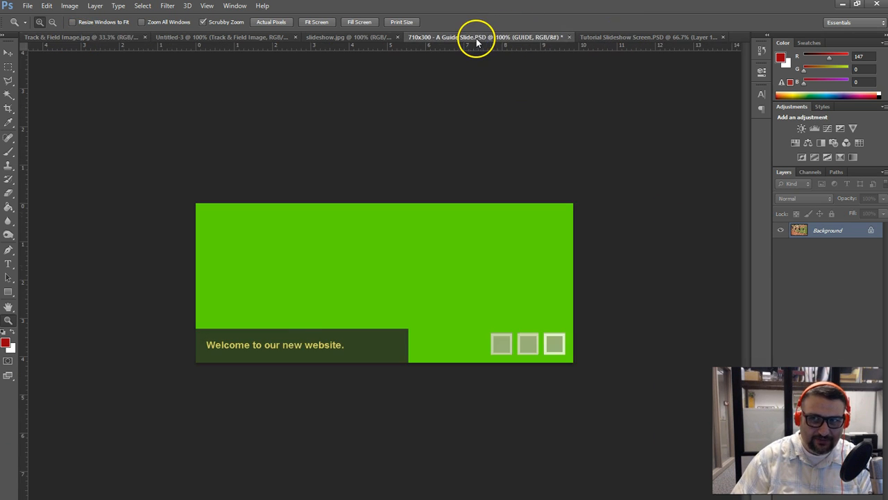
pyautogui.hotkey('alt', 'Tab')
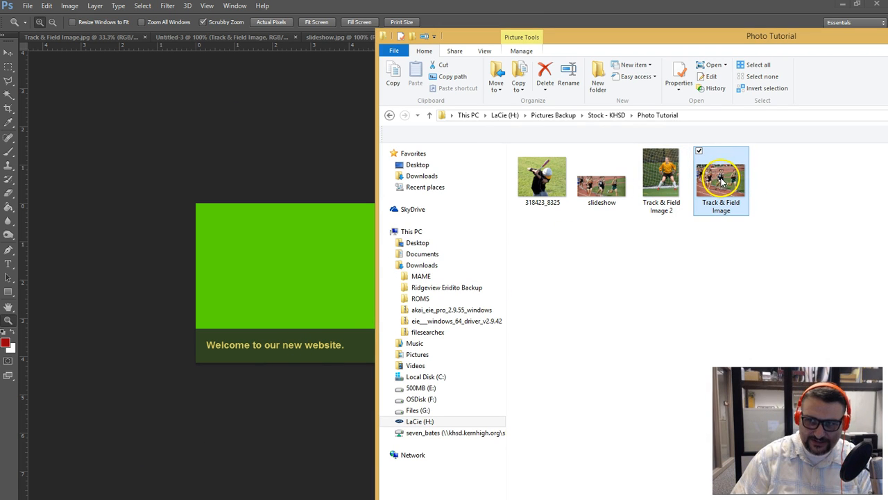
pyautogui.moveTo(721, 177); pyautogui.dragTo(332, 300)
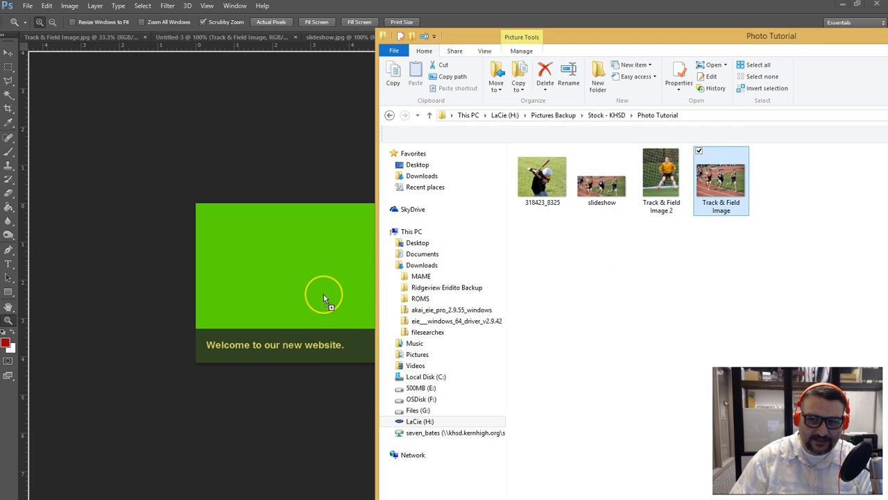
pyautogui.moveTo(324, 294); pyautogui.dragTo(325, 294)
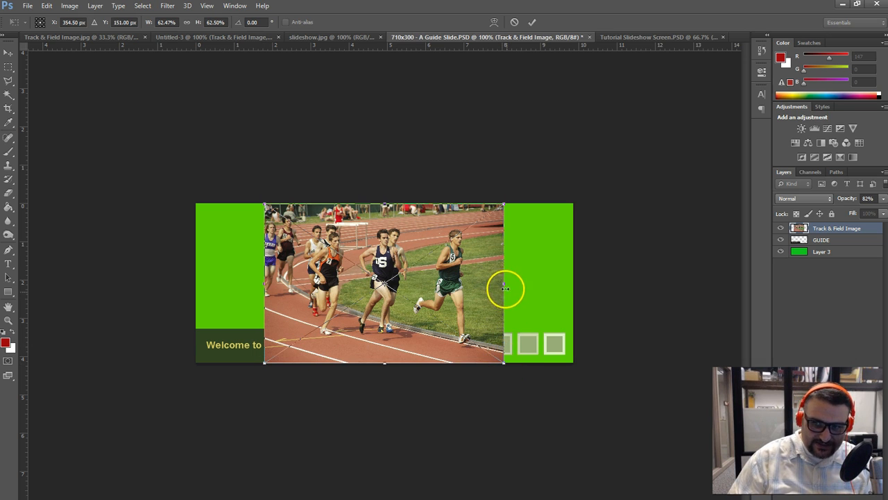
pyautogui.moveTo(503, 281); pyautogui.dragTo(583, 281)
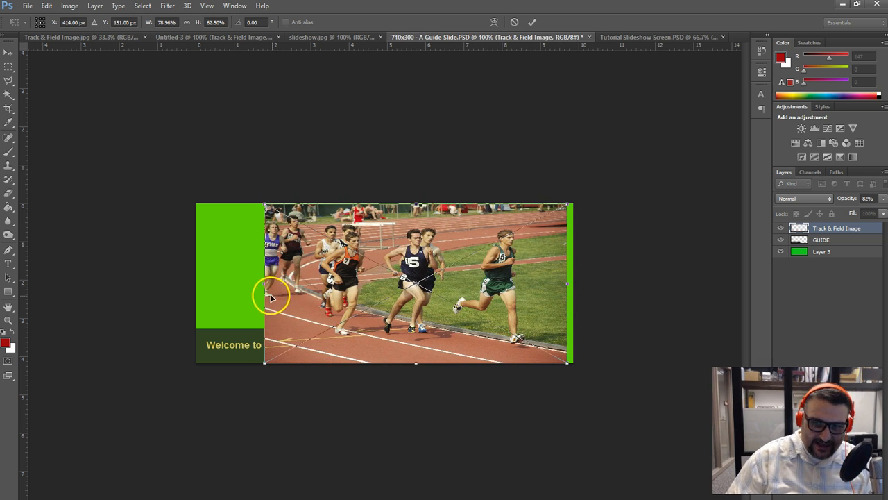
pyautogui.moveTo(265, 283); pyautogui.dragTo(194, 281)
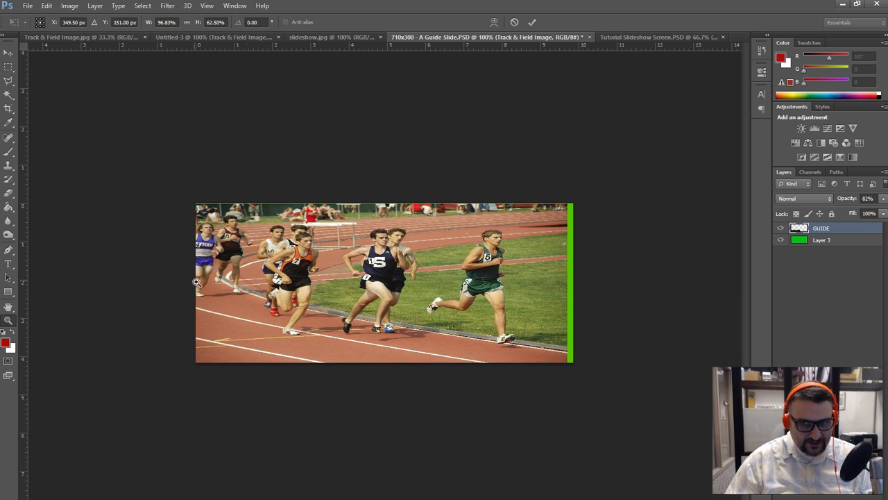
# - Place the Track & Field Image file in the guide slide and scale it proportionally to about 100% to cover the canvas
pyautogui.click(413, 427)
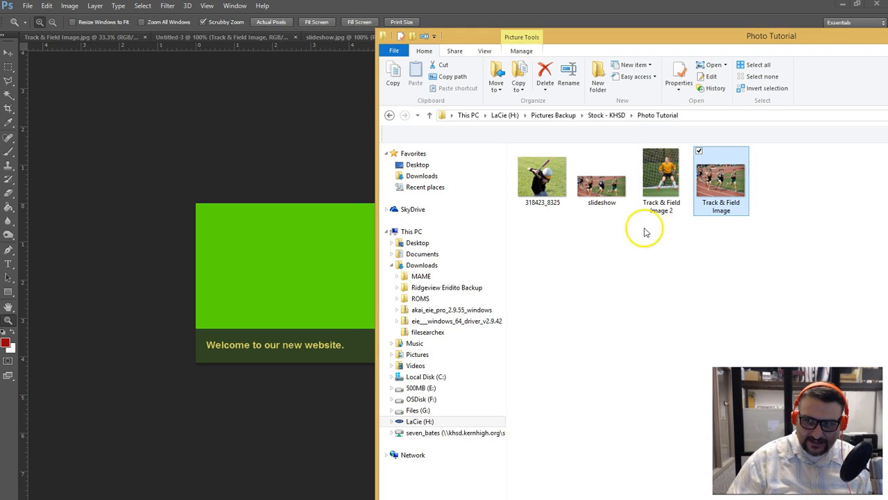
pyautogui.click(346, 269)
pyautogui.moveTo(346, 269); pyautogui.dragTo(347, 269)
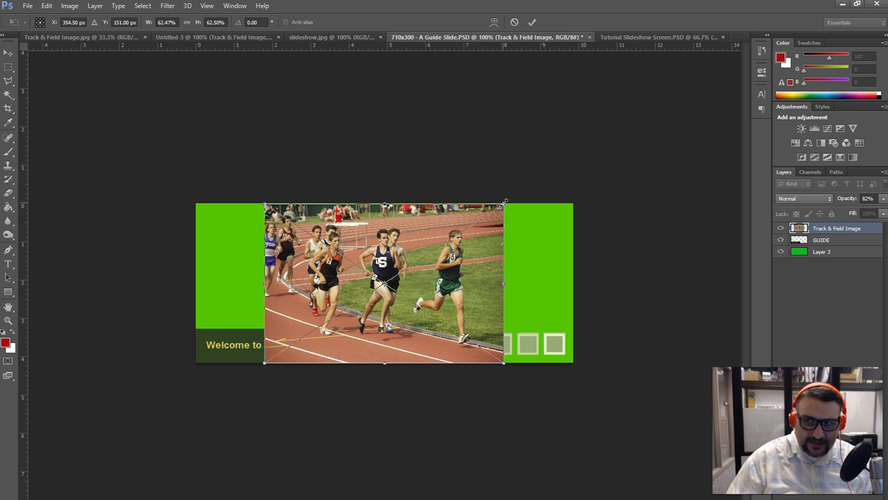
pyautogui.moveTo(504, 203); pyautogui.dragTo(580, 161)
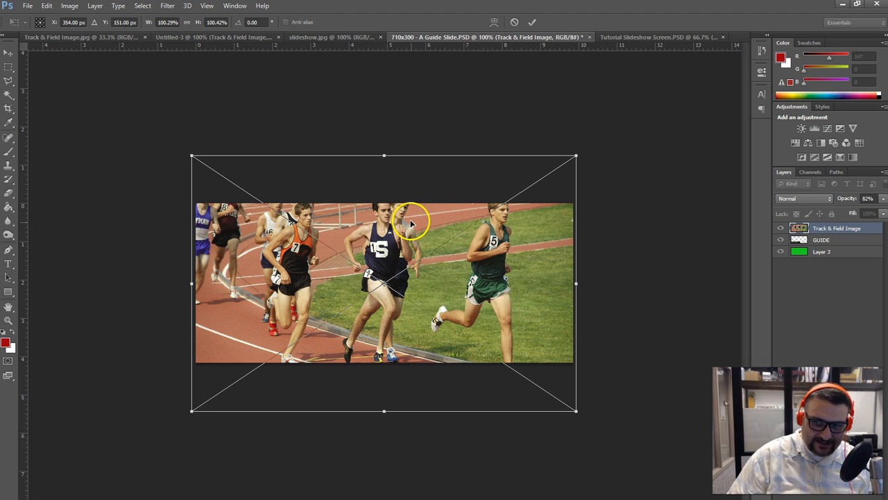
# - Move the placed track photo down to about Y 178 px to frame the runners' heads, and commit the placement
pyautogui.moveTo(409, 220)
pyautogui.mouseDown()
pyautogui.moveTo(409, 237)
pyautogui.moveTo(409, 217)
pyautogui.mouseUp()
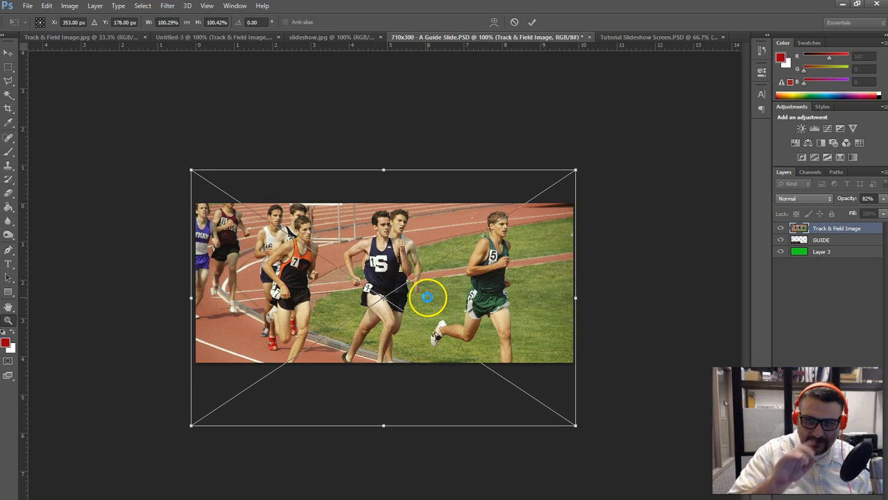
pyautogui.doubleClick(427, 297)
pyautogui.press('z')
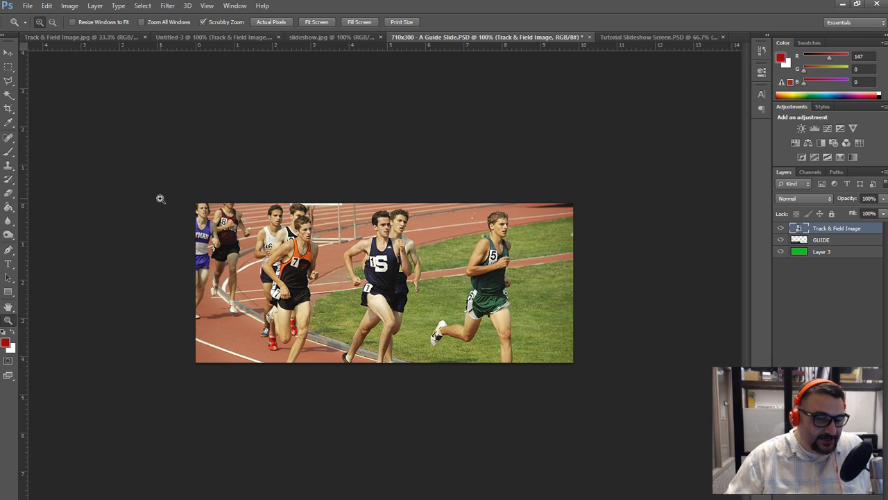
# - Preview the 710 by 300 slide in Save for Web with the JPEG High preset, and close it without saving
pyautogui.click(29, 6)
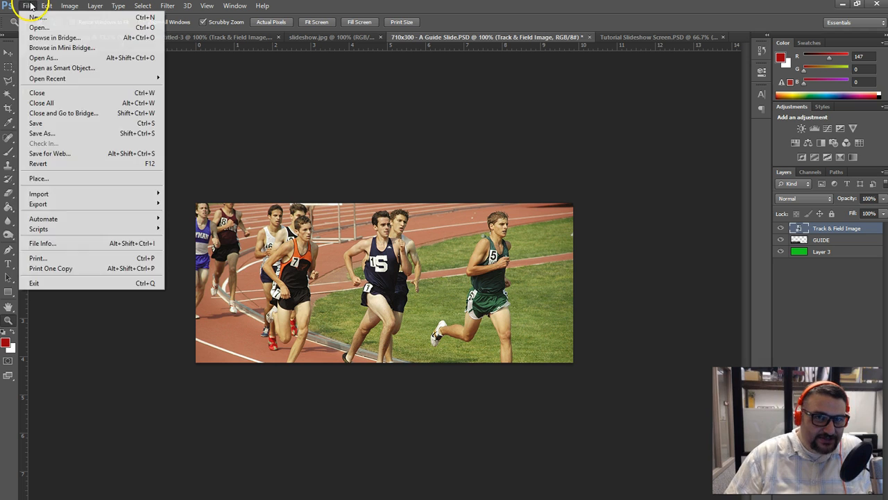
pyautogui.click(62, 154)
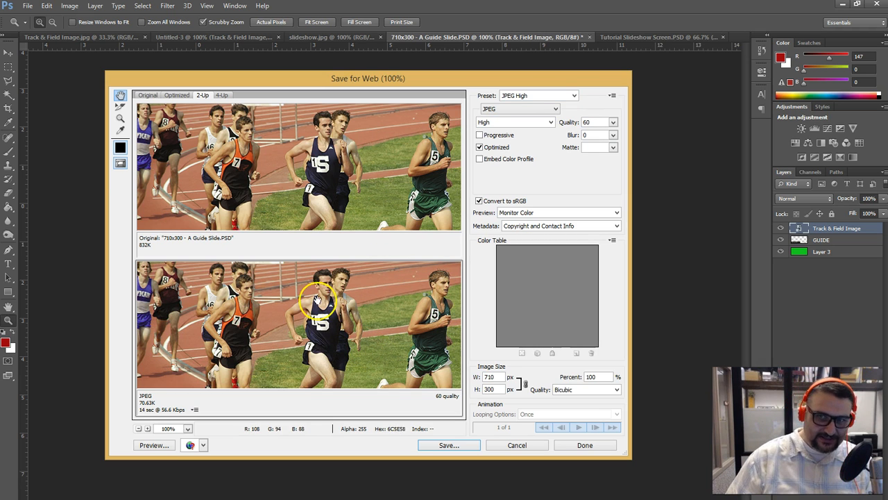
pyautogui.moveTo(341, 301)
pyautogui.mouseDown()
pyautogui.moveTo(303, 281)
pyautogui.moveTo(356, 298)
pyautogui.moveTo(345, 299)
pyautogui.mouseUp()
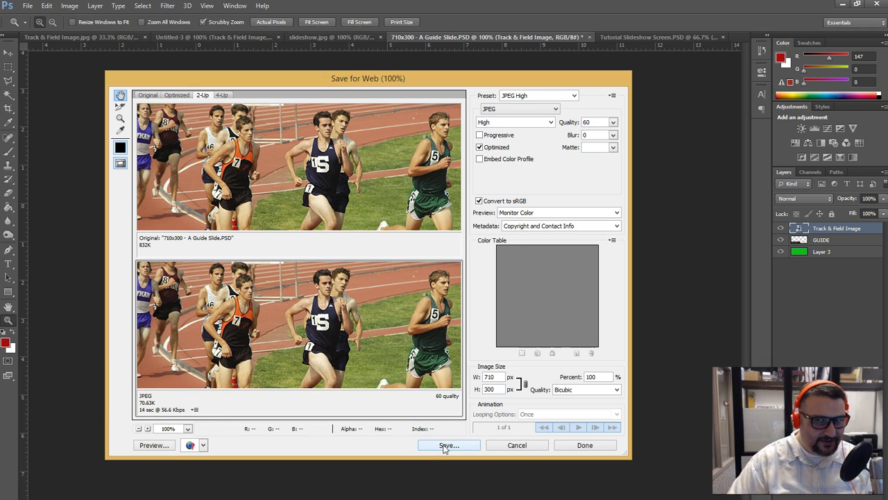
pyautogui.click(516, 446)
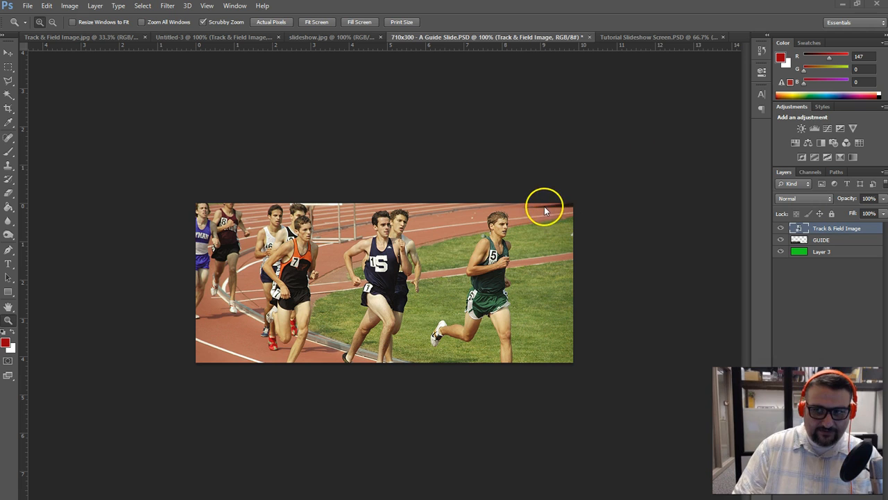
# - Move the GUIDE layer above the Track & Field Image layer so its caption bar and slide buttons overlay the photo
pyautogui.click(828, 241)
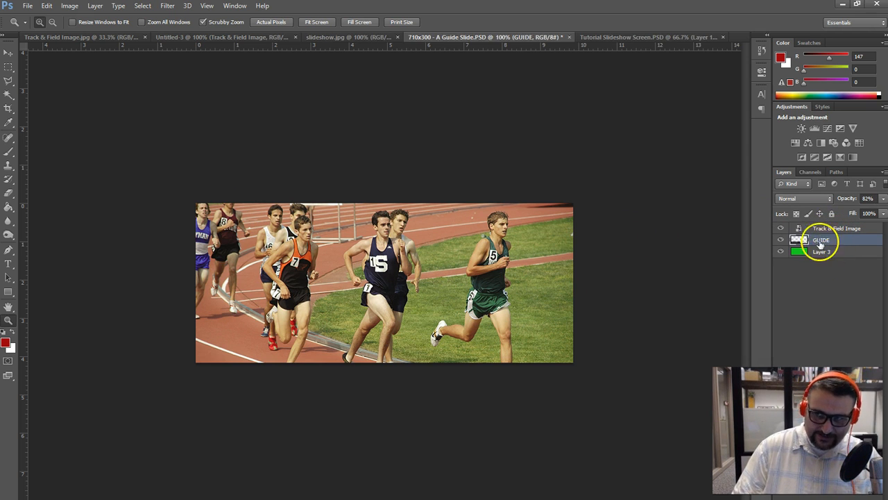
pyautogui.click(831, 230)
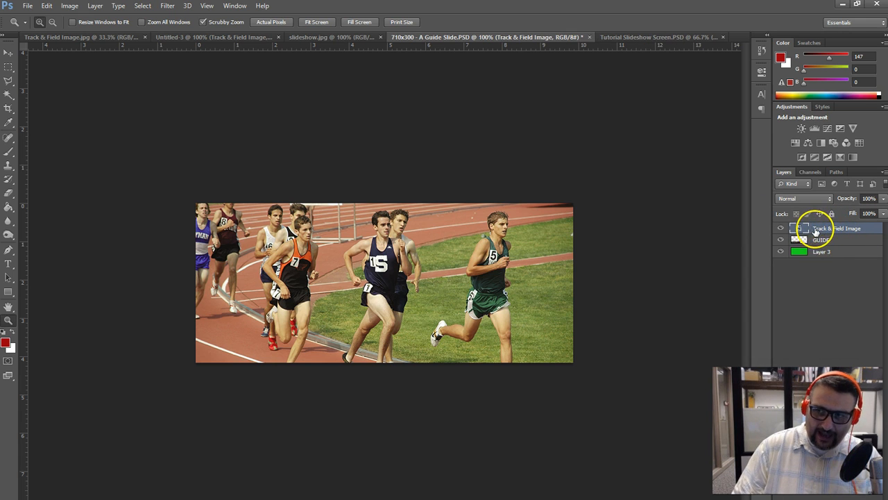
pyautogui.click(822, 241)
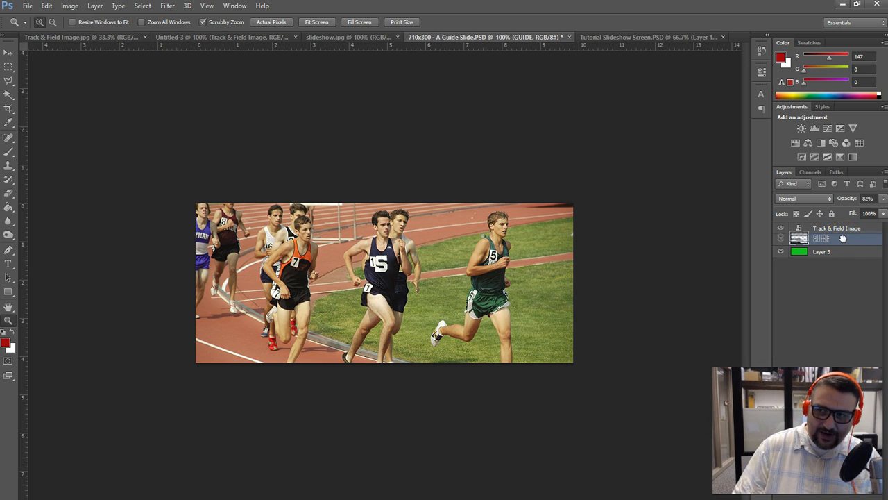
pyautogui.moveTo(842, 239); pyautogui.dragTo(845, 229)
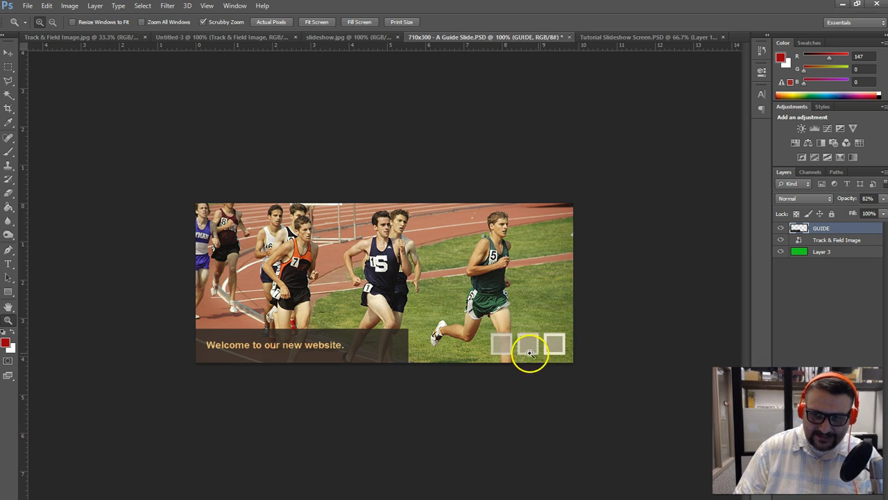
# - Place the 318423_8325 baseball photo from the Photo Tutorial folder in the guide slide and scale it proportionally to about 117%
pyautogui.click(8, 52)
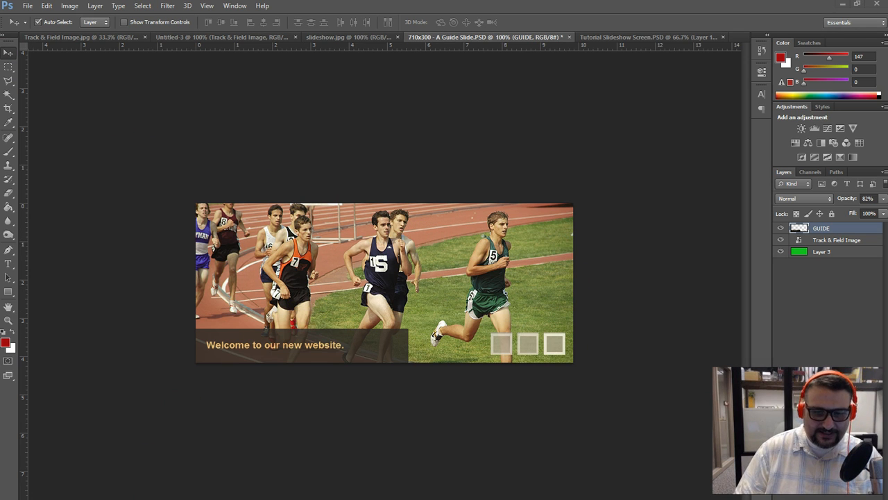
pyautogui.hotkey('alt', 'Tab')
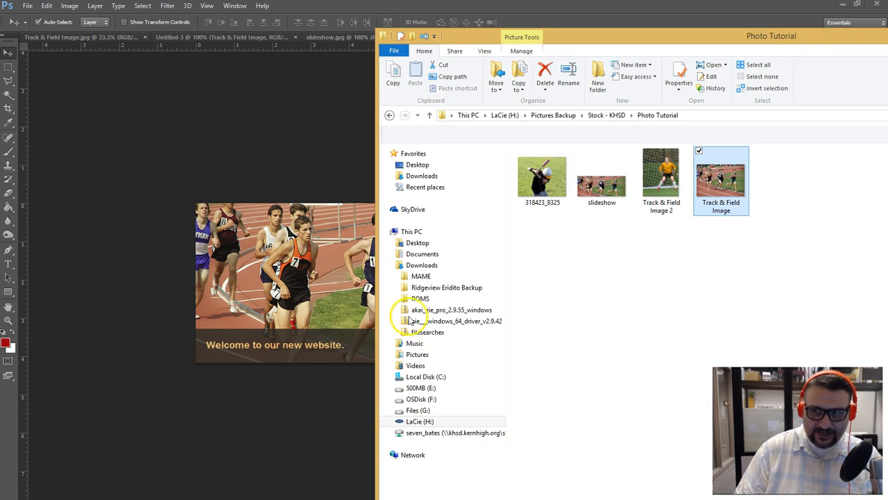
pyautogui.click(671, 174)
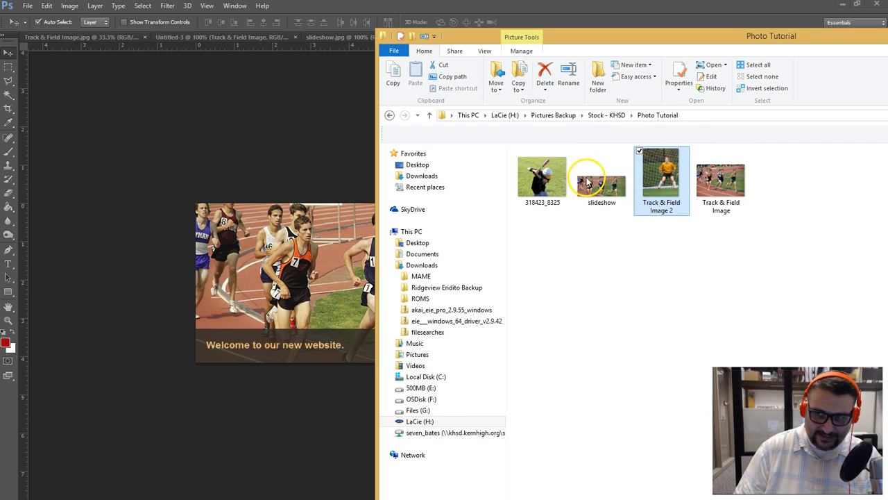
pyautogui.click(546, 187)
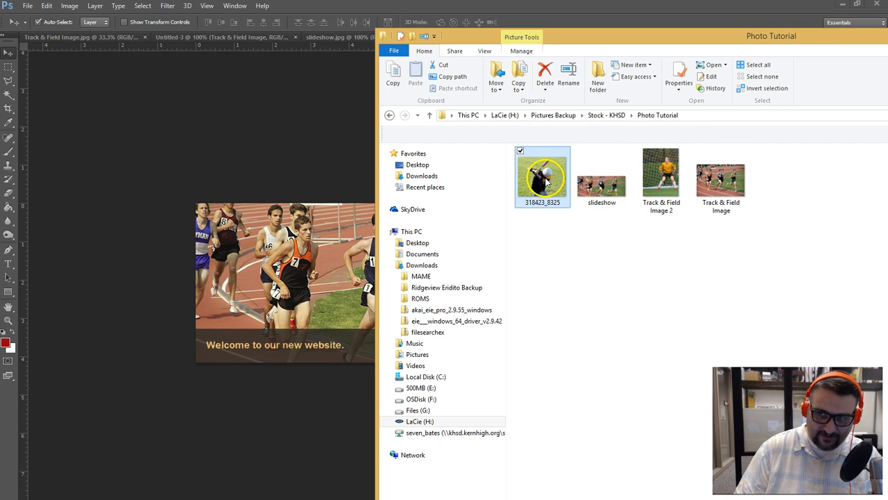
pyautogui.moveTo(546, 179); pyautogui.dragTo(341, 273)
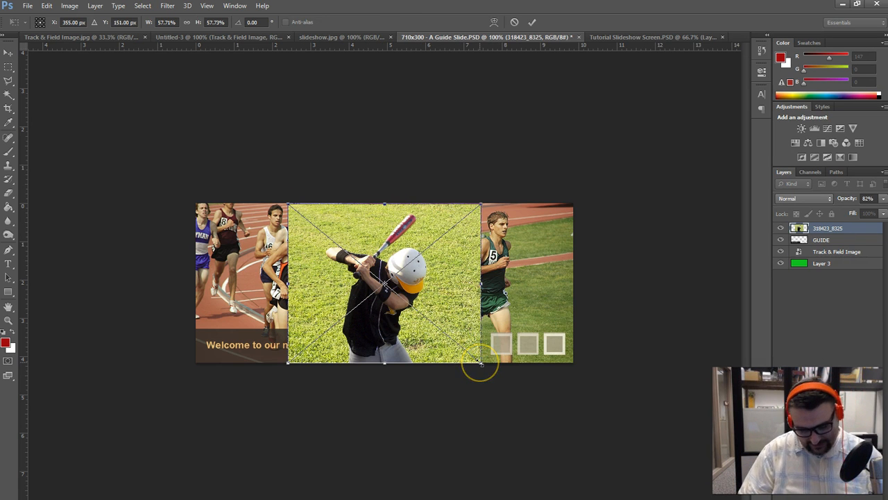
pyautogui.moveTo(481, 363); pyautogui.dragTo(600, 416)
pyautogui.doubleClick(478, 306)
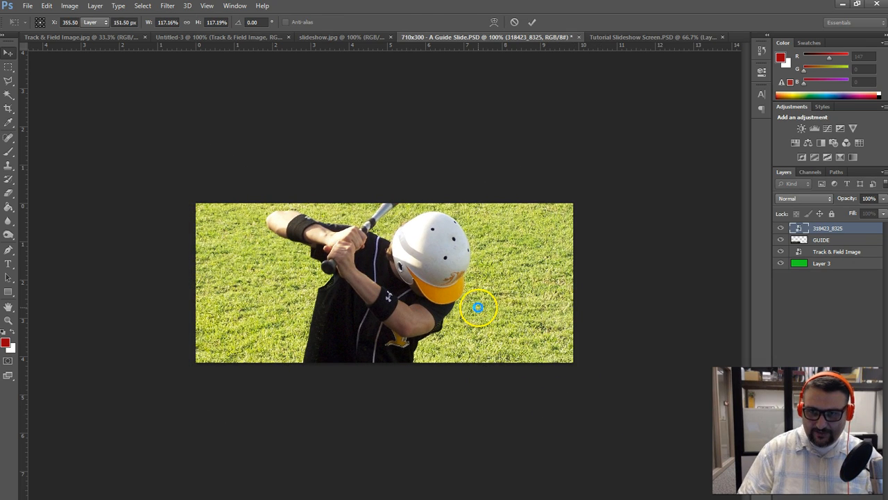
# - Move the GUIDE layer above the baseball photo layer, and shift the photo right to about X 411 px
pyautogui.moveTo(831, 241)
pyautogui.mouseDown()
pyautogui.moveTo(843, 243)
pyautogui.moveTo(840, 226)
pyautogui.mouseUp()
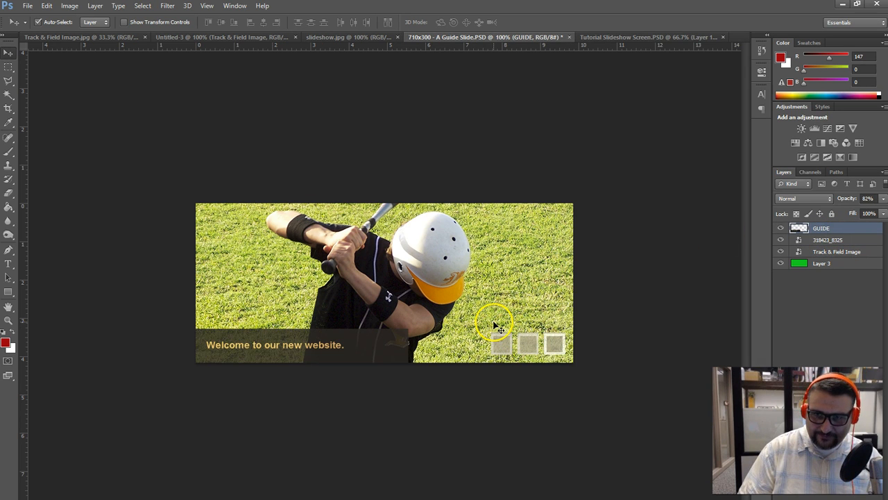
pyautogui.moveTo(424, 282); pyautogui.dragTo(456, 280)
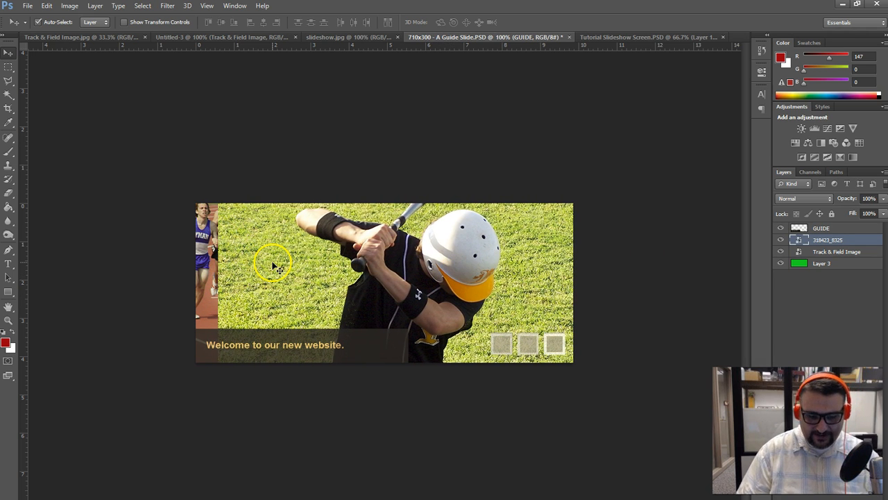
# - Enlarge the baseball photo proportionally to about 129% and reposition it to cover the canvas with the helmet clear of the guide elements
pyautogui.hotkey('ctrl', 't')
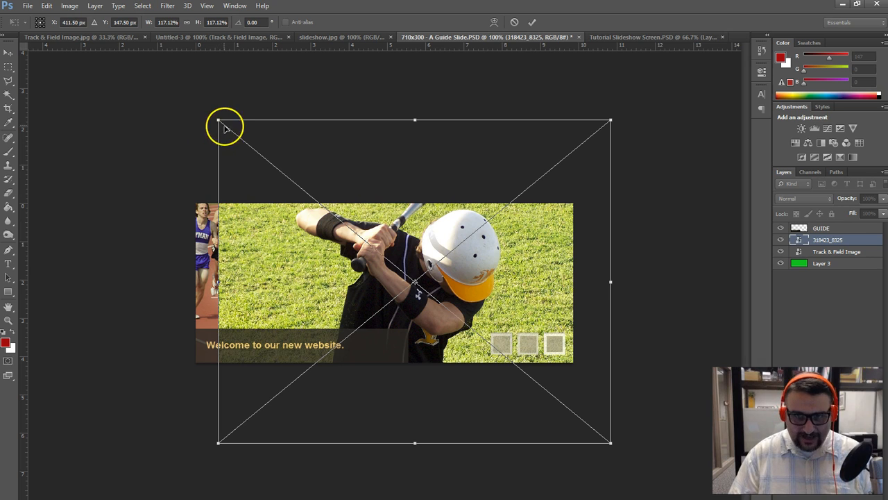
pyautogui.moveTo(218, 120); pyautogui.dragTo(199, 104)
pyautogui.moveTo(441, 259); pyautogui.dragTo(439, 274)
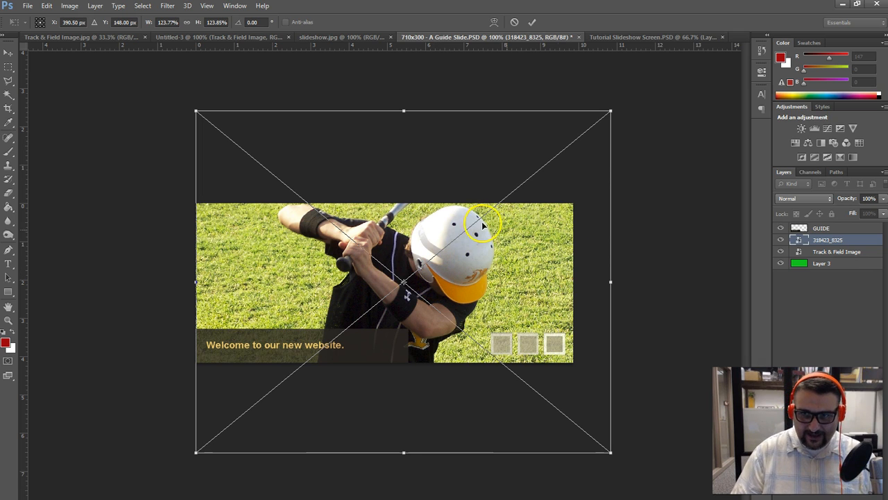
pyautogui.moveTo(609, 112); pyautogui.dragTo(629, 95)
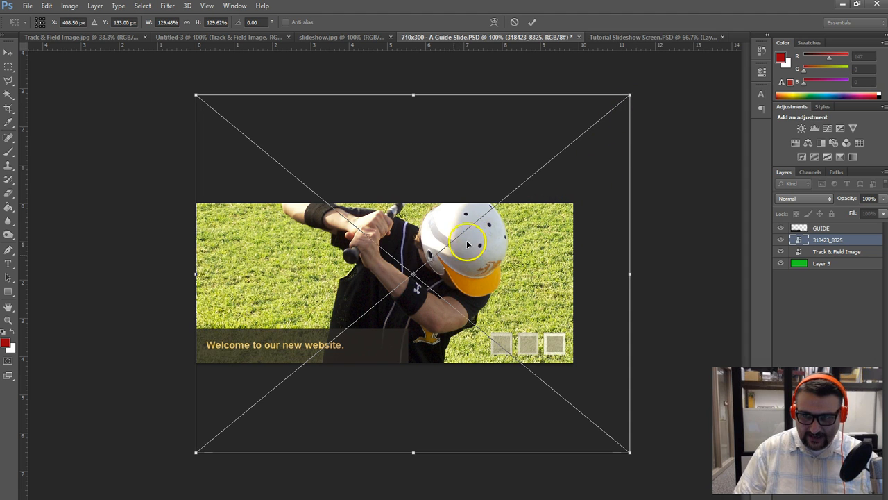
pyautogui.moveTo(457, 246); pyautogui.dragTo(452, 262)
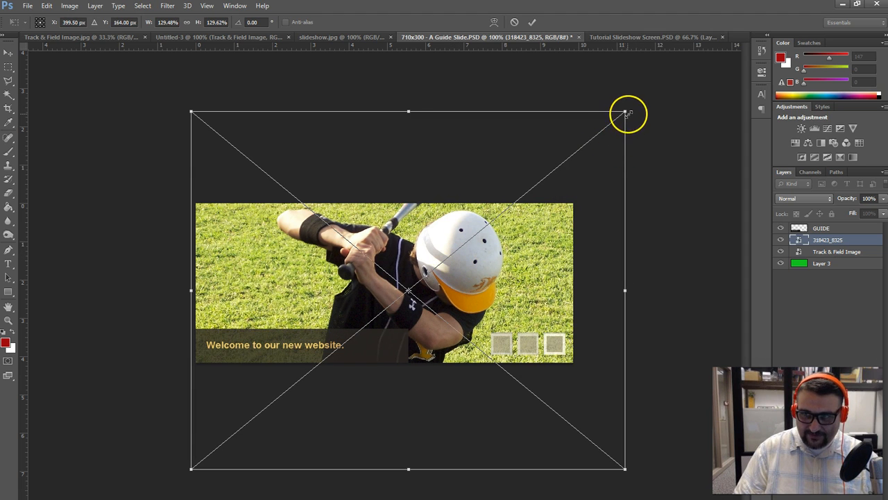
pyautogui.moveTo(632, 106); pyautogui.dragTo(629, 90)
pyautogui.press('Escape')
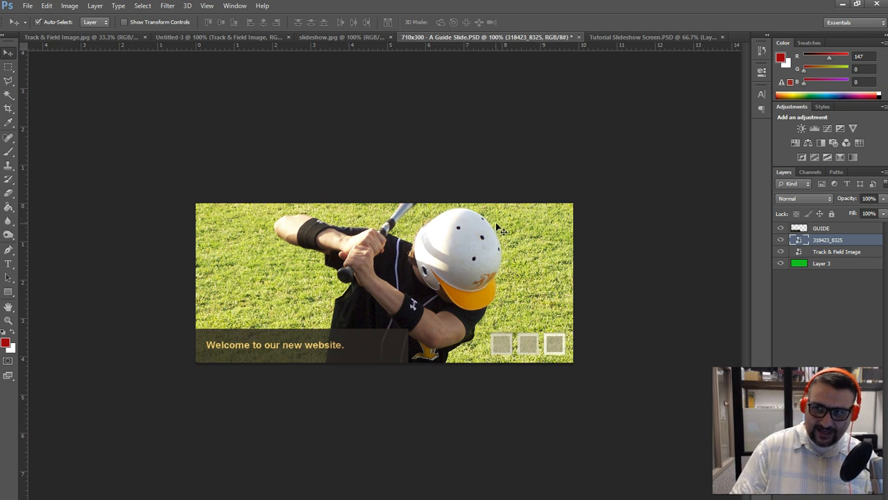
# - Hide the GUIDE layer, open the baseball slide in Save for Web, and close the export dialog
pyautogui.click(781, 229)
pyautogui.click(27, 7)
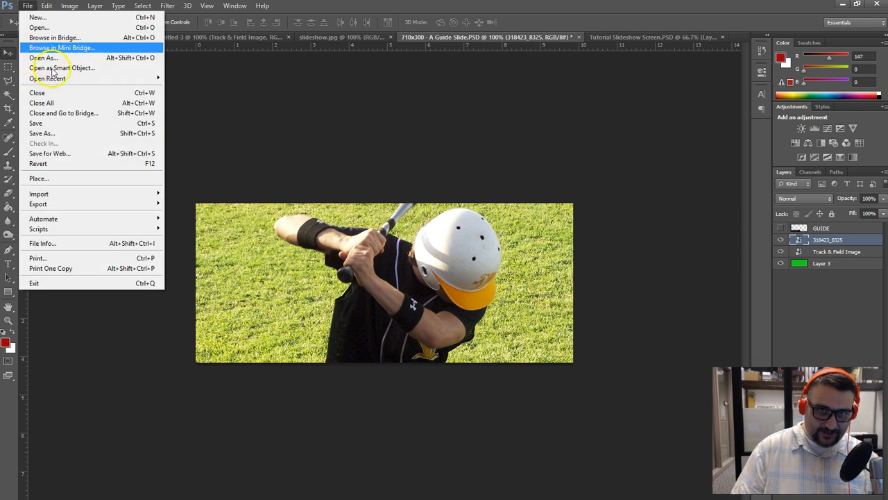
pyautogui.click(81, 149)
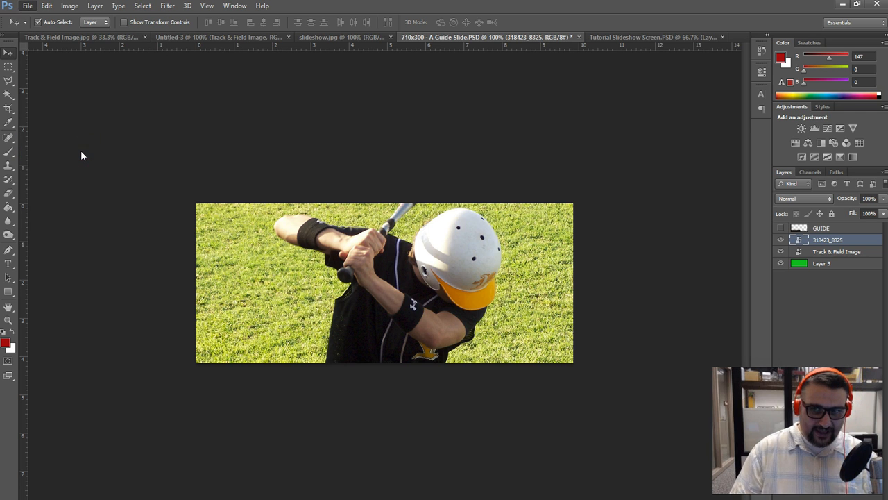
pyautogui.click(517, 445)
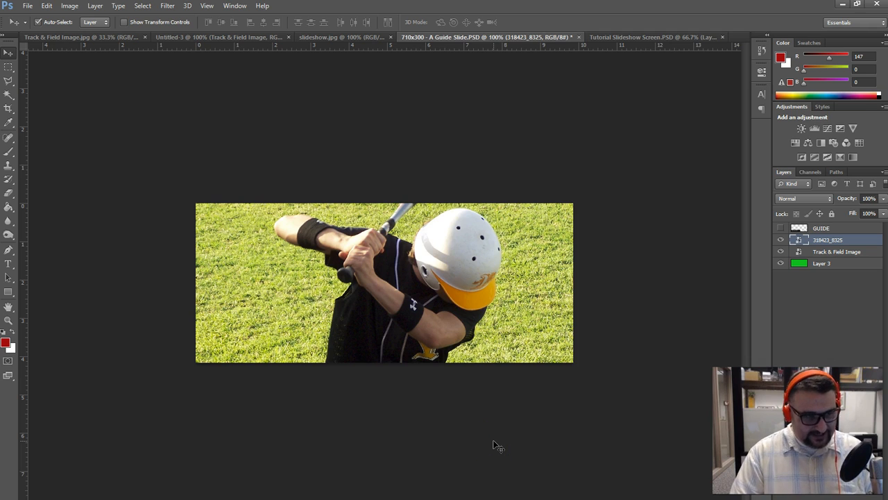